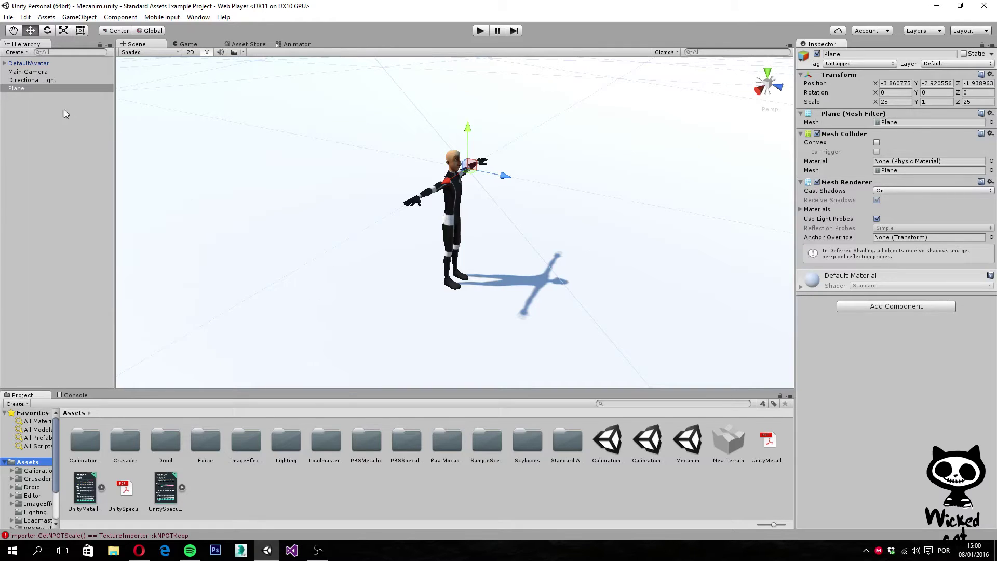
# Start a new empty scene and orbit the view to show the sky and horizon
pyautogui.click(8, 17)
pyautogui.click(33, 29)
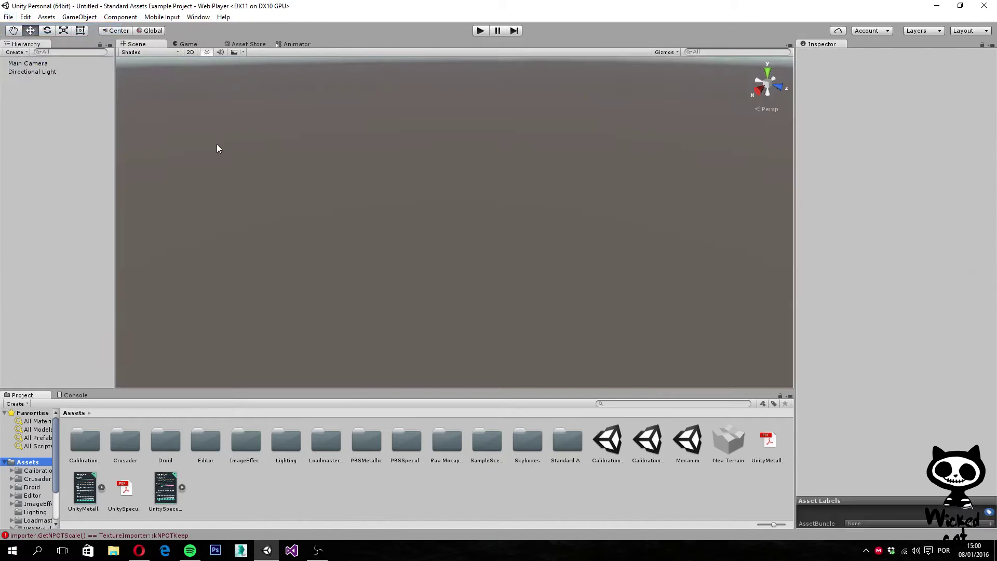
pyautogui.moveTo(394, 199); pyautogui.dragTo(398, 169, button='right')
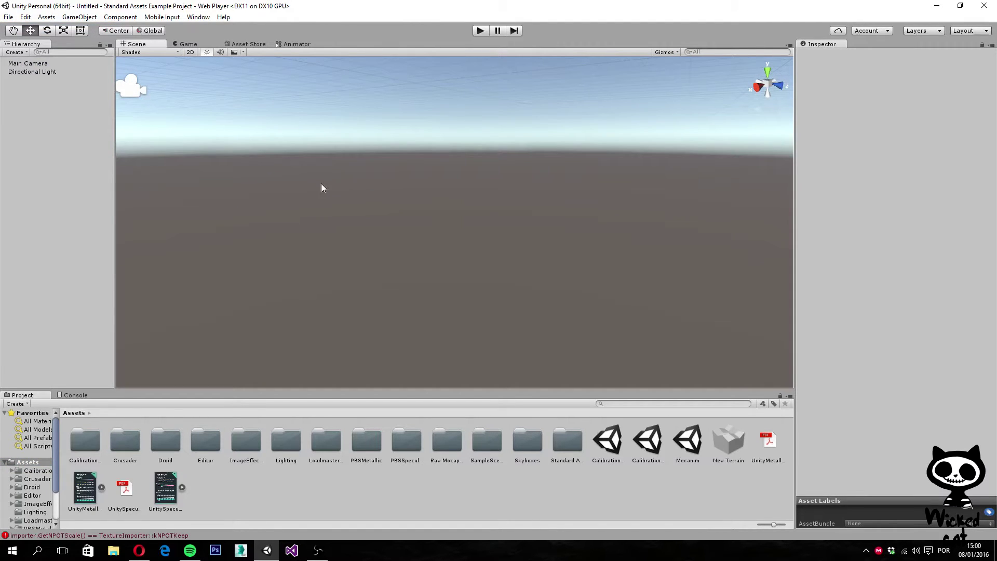
# Add a UI Button from the Hierarchy's UI menu
pyautogui.rightClick(35, 95)
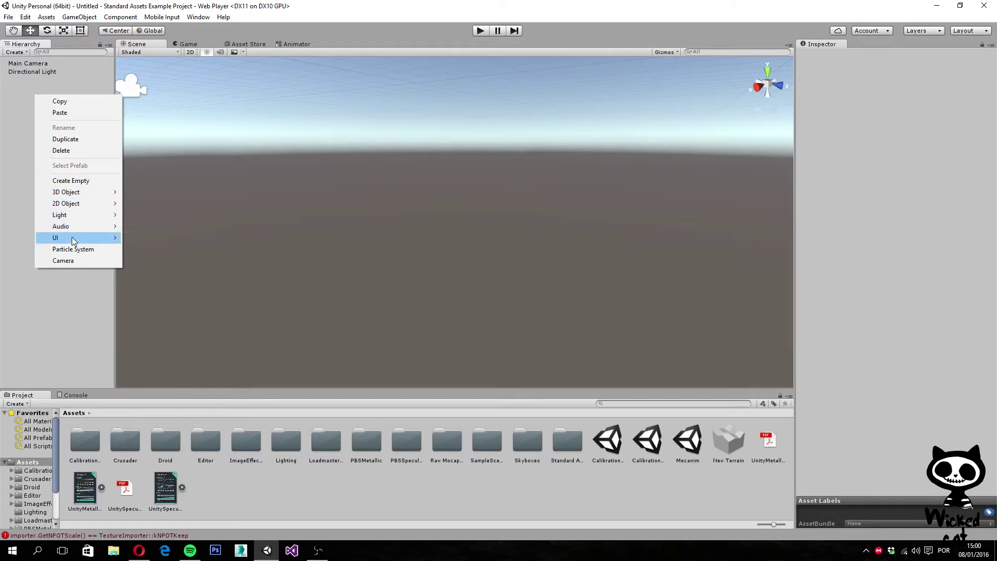
pyautogui.moveTo(73, 238)
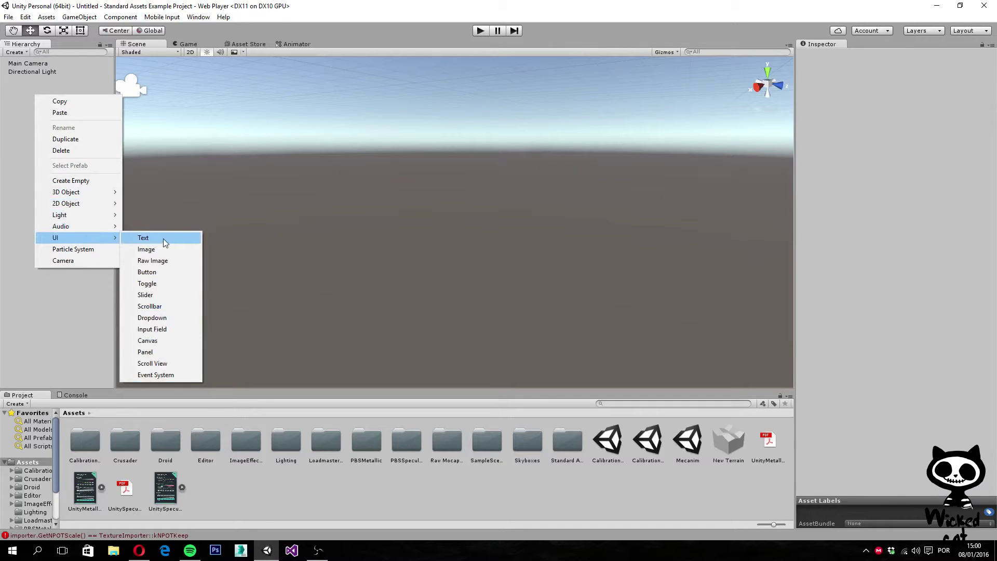
pyautogui.click(141, 273)
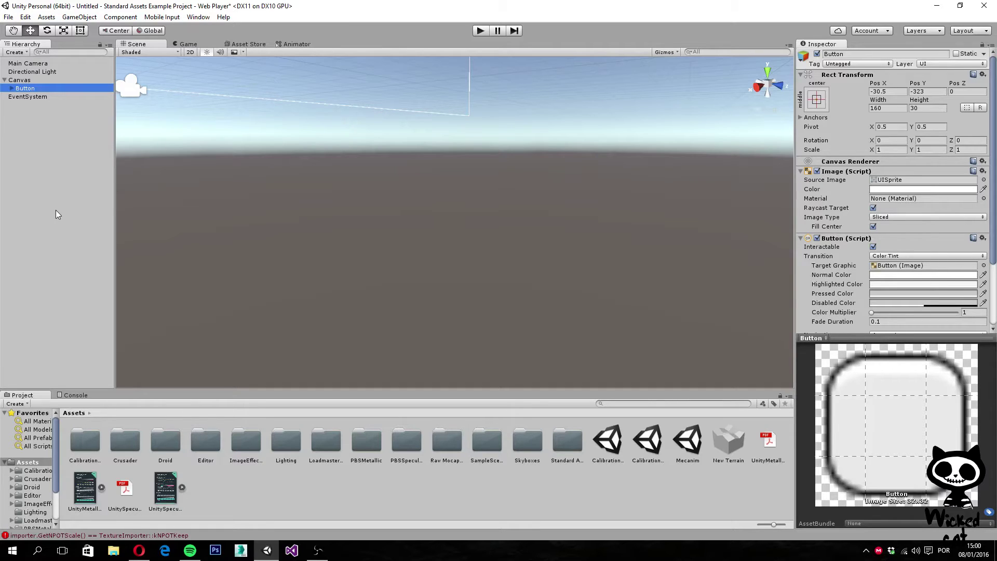
# Expand Button to reveal Text, inspect Canvas, Button, Text and EventSystem, then reselect Canvas
pyautogui.click(11, 89)
pyautogui.click(36, 81)
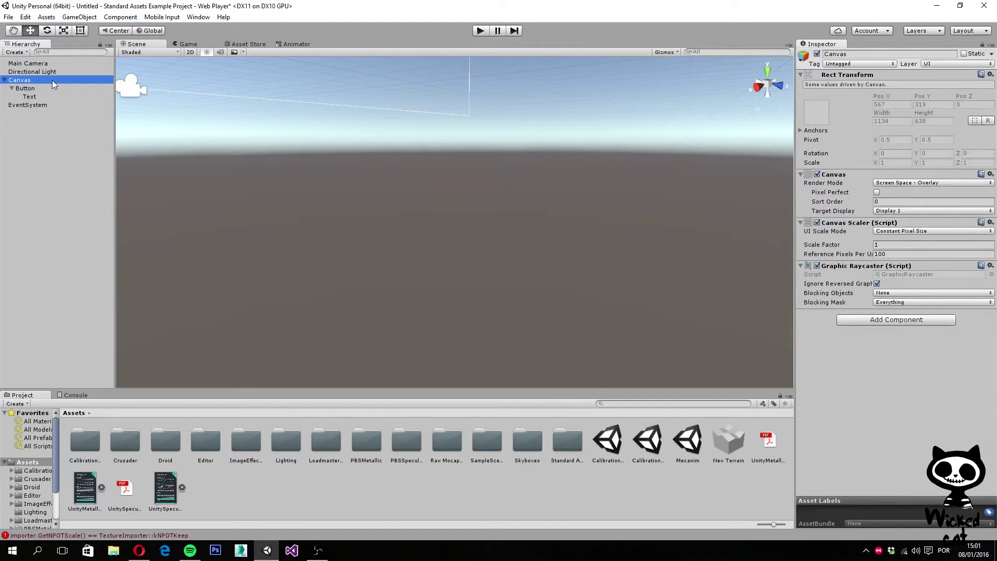
pyautogui.click(24, 88)
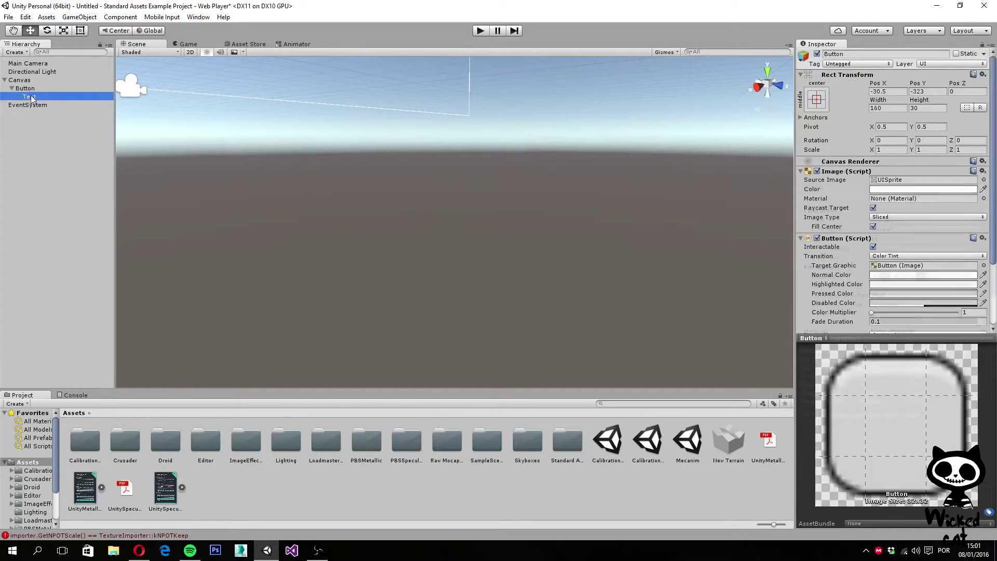
pyautogui.click(40, 98)
pyautogui.click(31, 91)
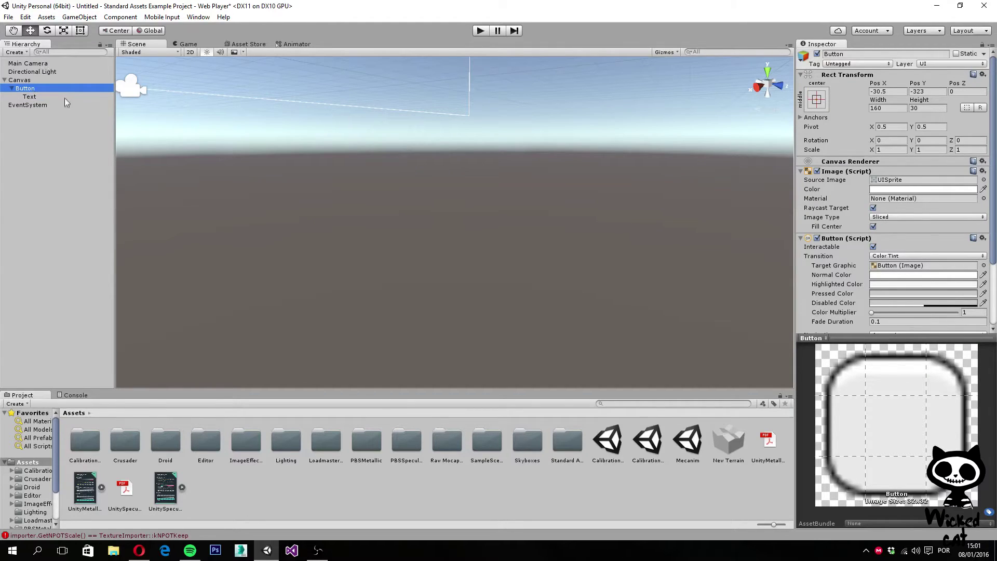
pyautogui.click(41, 106)
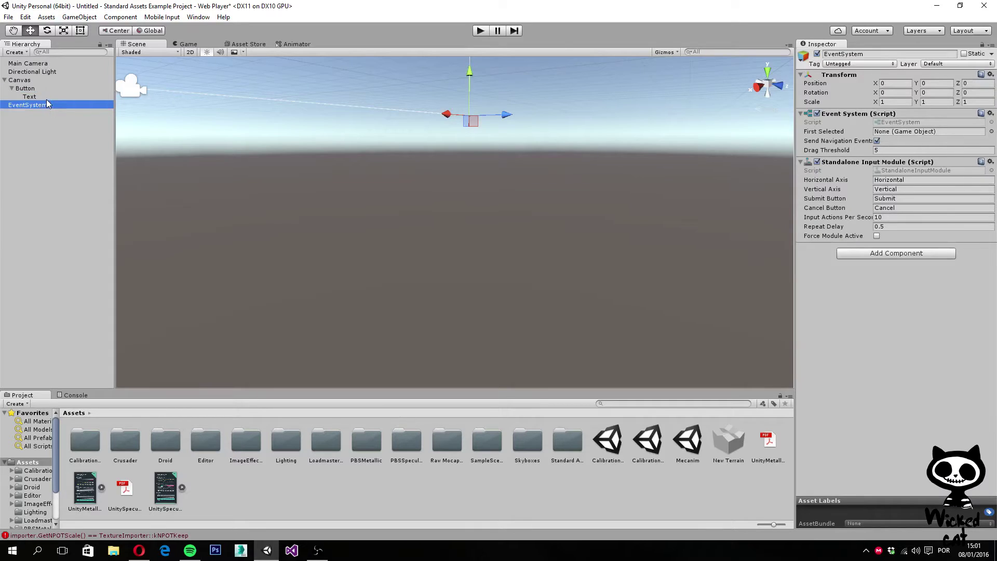
pyautogui.click(52, 144)
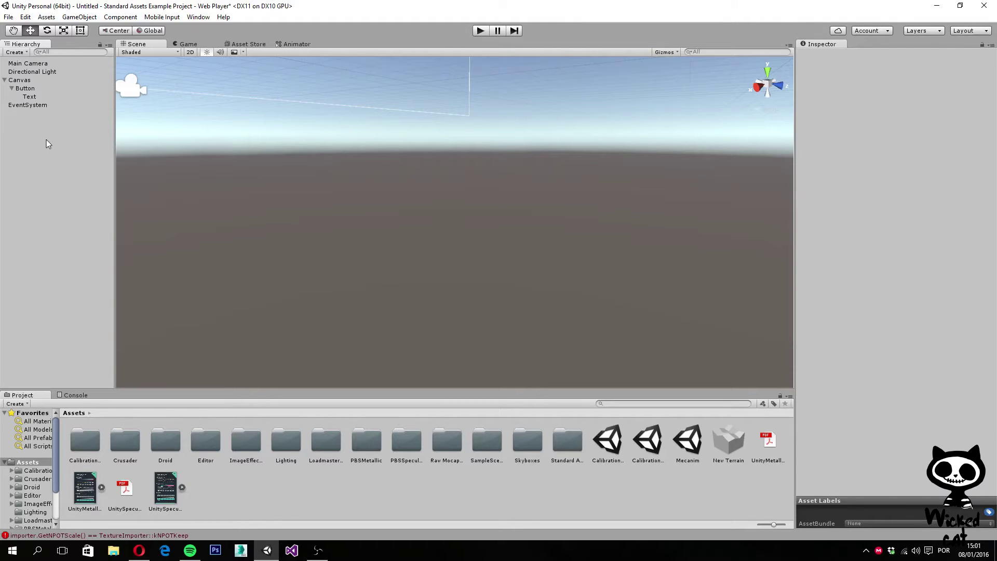
pyautogui.click(22, 81)
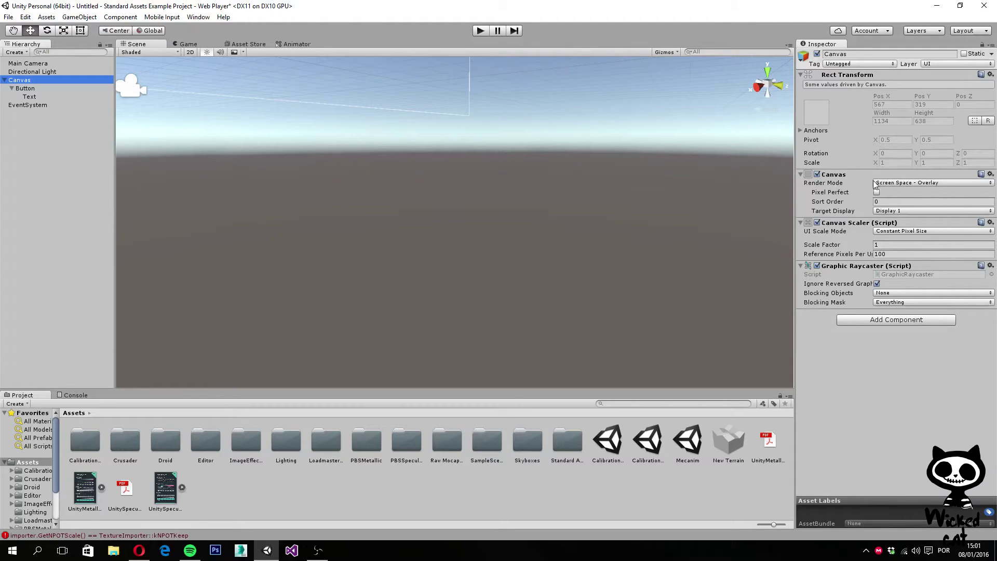
pyautogui.click(942, 186)
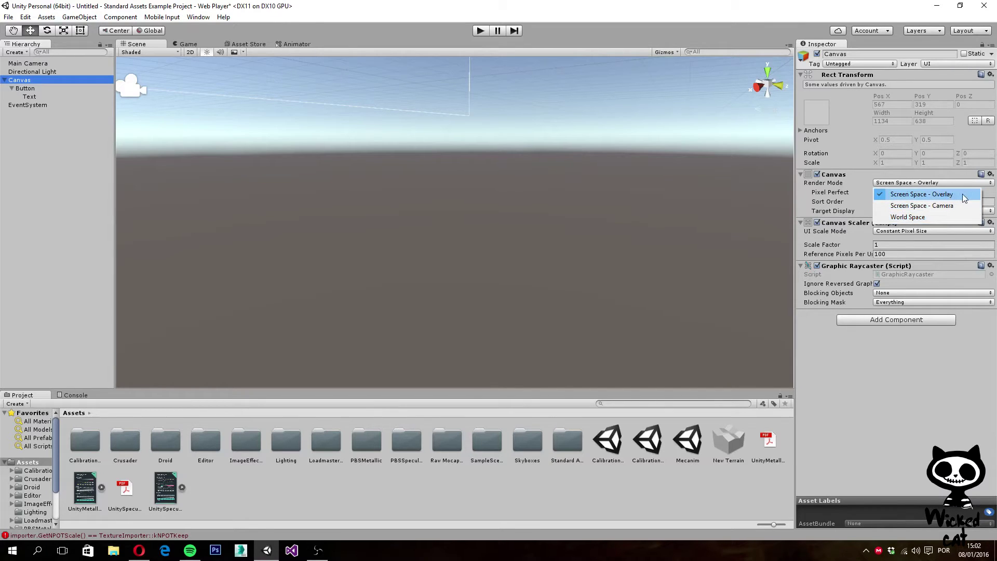
pyautogui.click(811, 338)
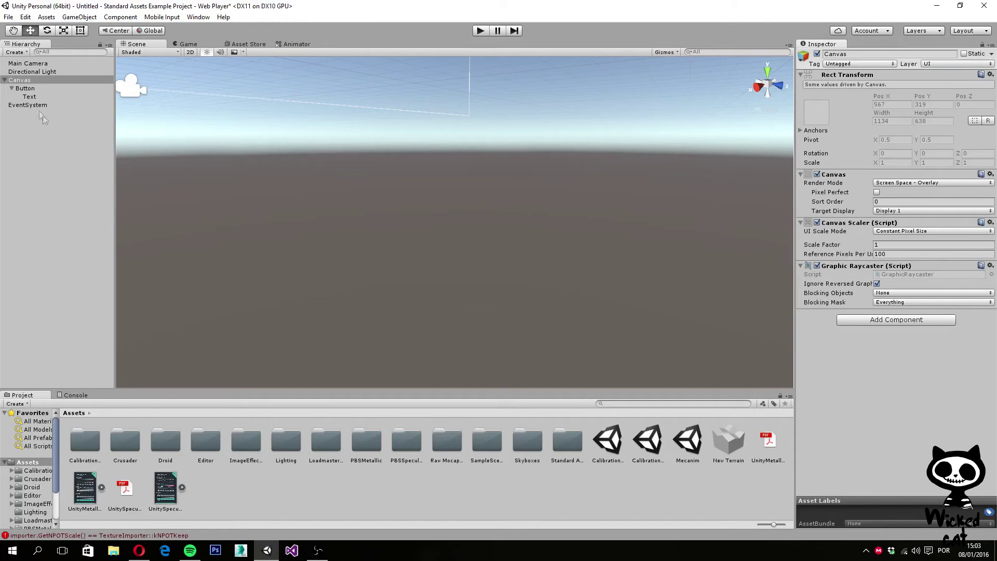
pyautogui.click(31, 105)
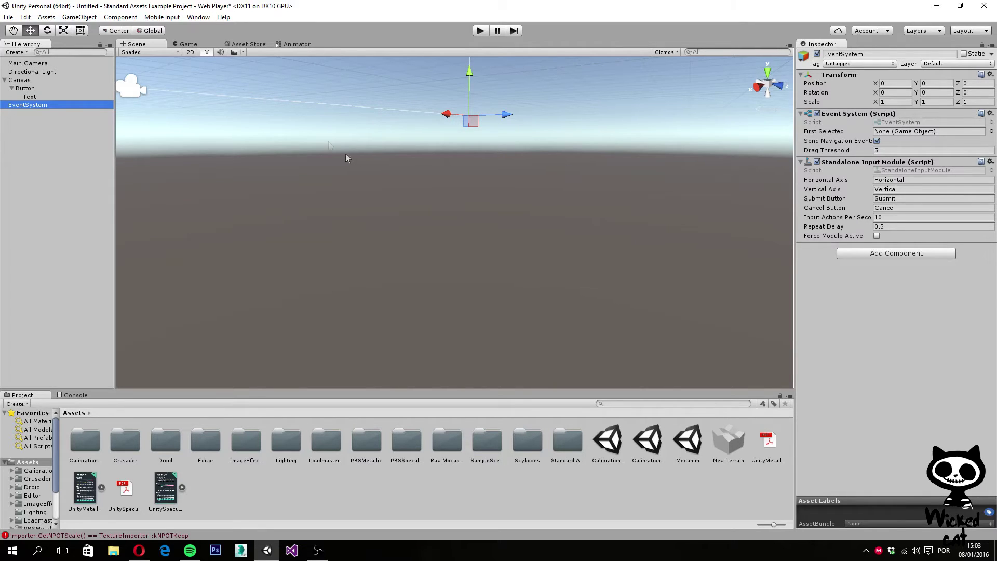
# Show the EventSystem's components and look around the scene
pyautogui.click(133, 45)
pyautogui.moveTo(334, 155); pyautogui.dragTo(288, 111, button='right')
# Frame the Scene view on the EventSystem, then view the scene through the game camera
pyautogui.press('f')
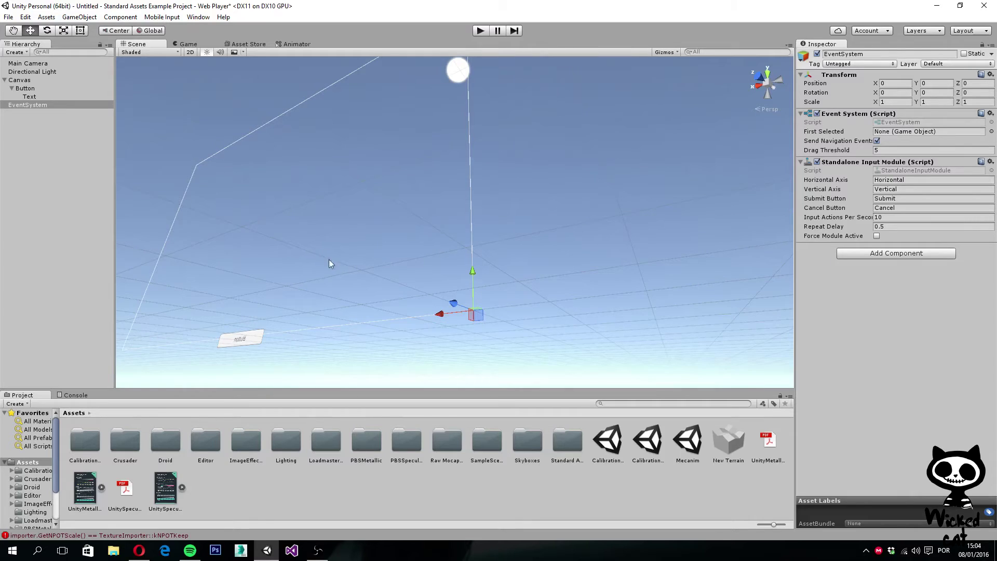
pyautogui.click(187, 44)
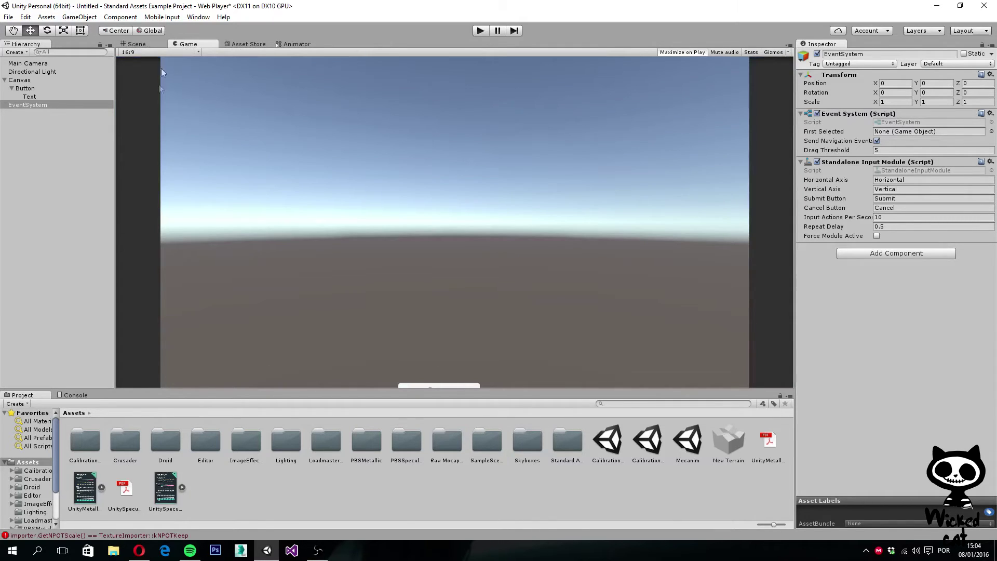
# Compare the button in the Scene and Game views, finishing back in the Scene view
pyautogui.click(140, 43)
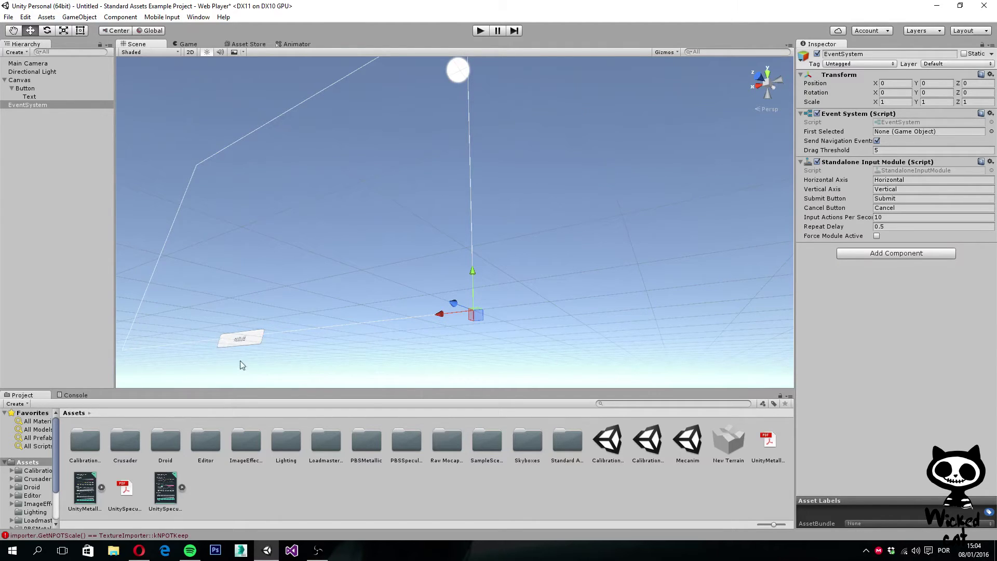
pyautogui.click(187, 44)
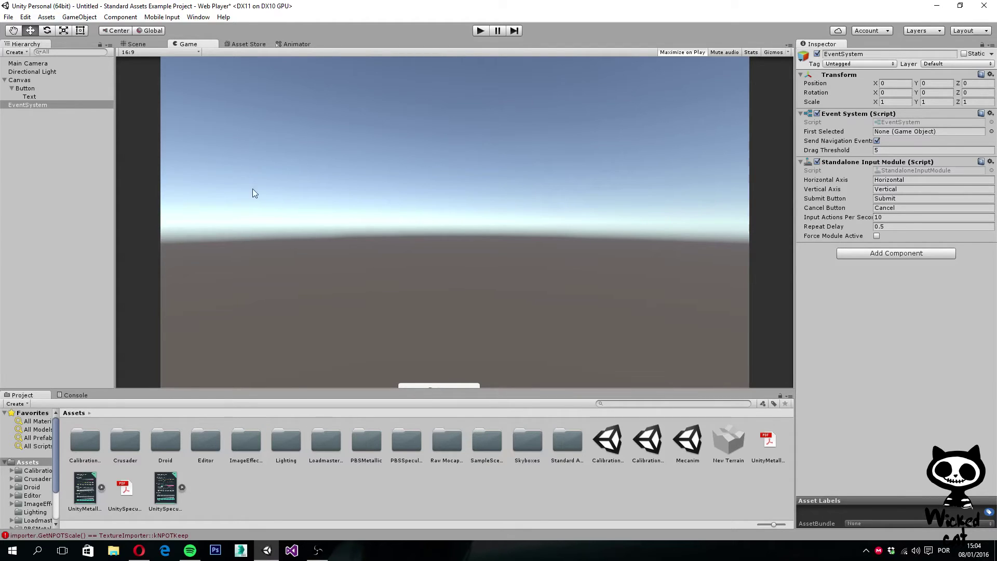
pyautogui.click(129, 44)
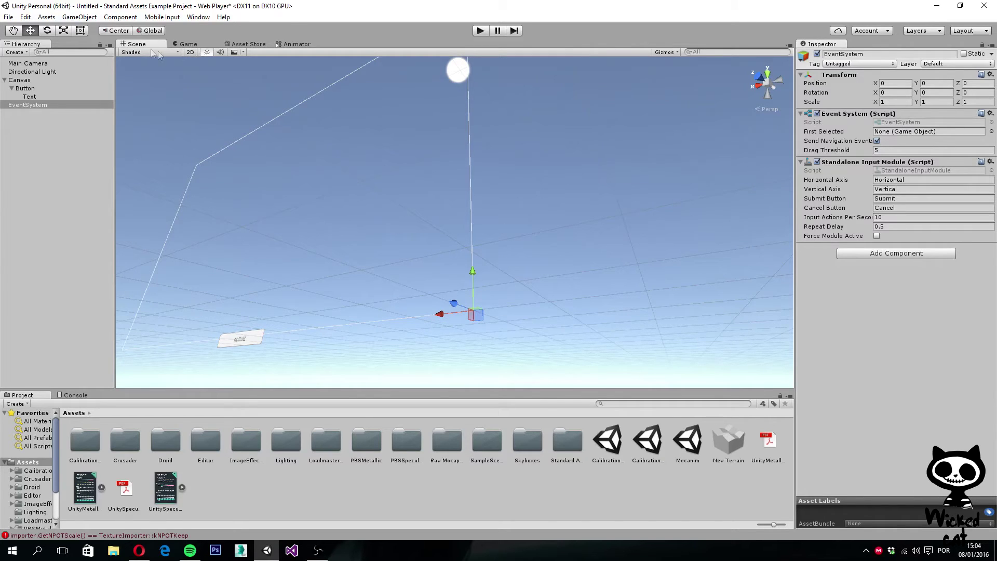
# Put the Scene view in 2D and pan and zoom until the canvas outline and button show
pyautogui.click(190, 51)
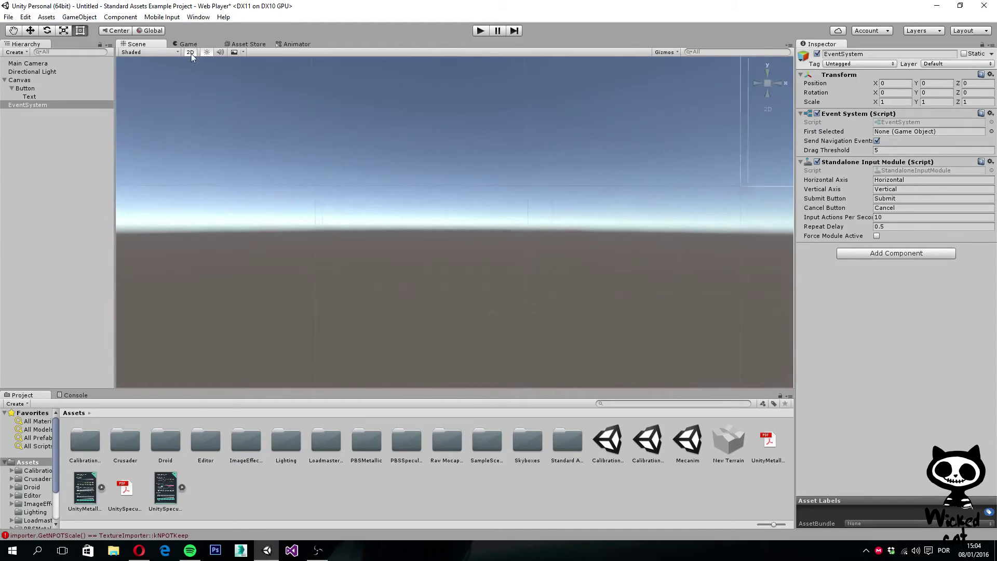
pyautogui.moveTo(419, 173); pyautogui.dragTo(212, 185, button='middle')
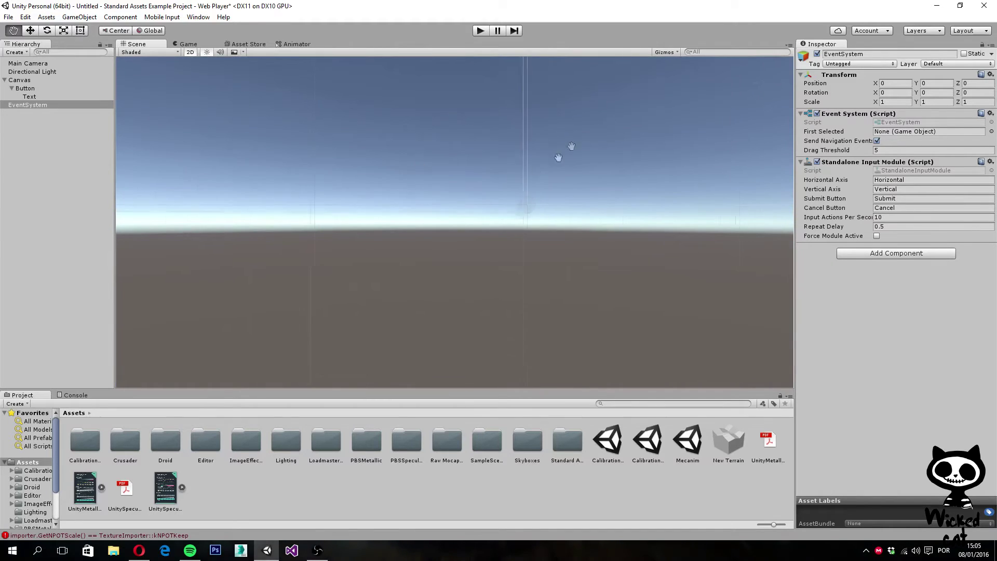
pyautogui.moveTo(568, 151); pyautogui.dragTo(429, 175, button='middle')
pyautogui.scroll(-10, 432, 167)
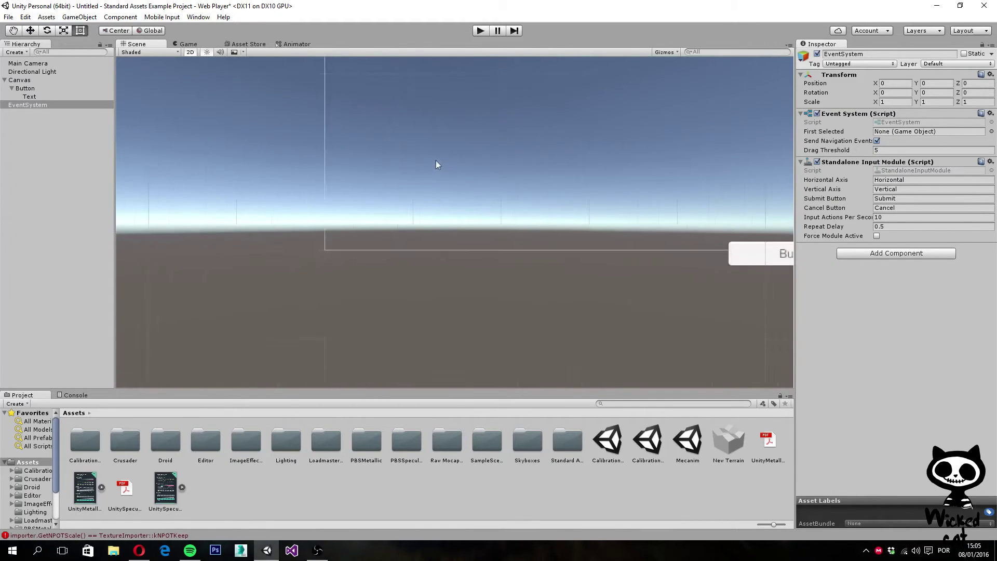
pyautogui.moveTo(550, 138); pyautogui.dragTo(328, 164, button='middle')
pyautogui.scroll(-6, 471, 134)
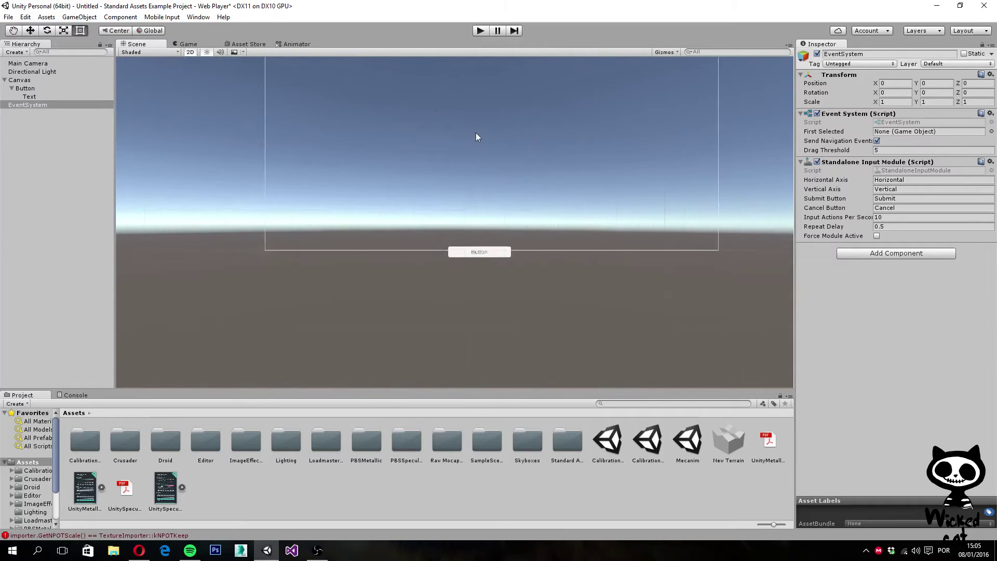
pyautogui.moveTo(498, 127); pyautogui.dragTo(388, 189, button='middle')
pyautogui.scroll(3, 387, 189)
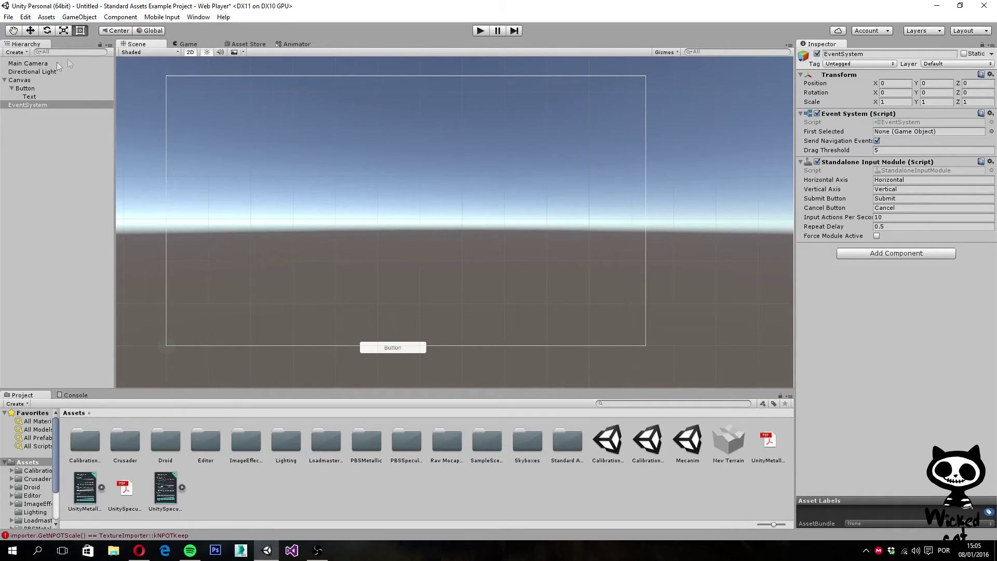
pyautogui.click(30, 30)
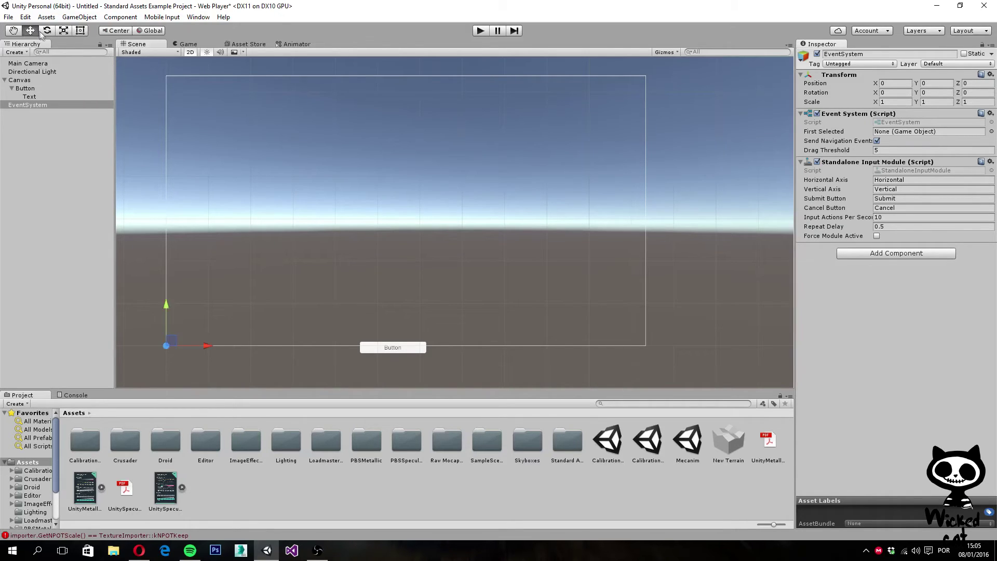
# Return to the Rect tool and select the Button's Text child to edit its label settings
pyautogui.click(81, 30)
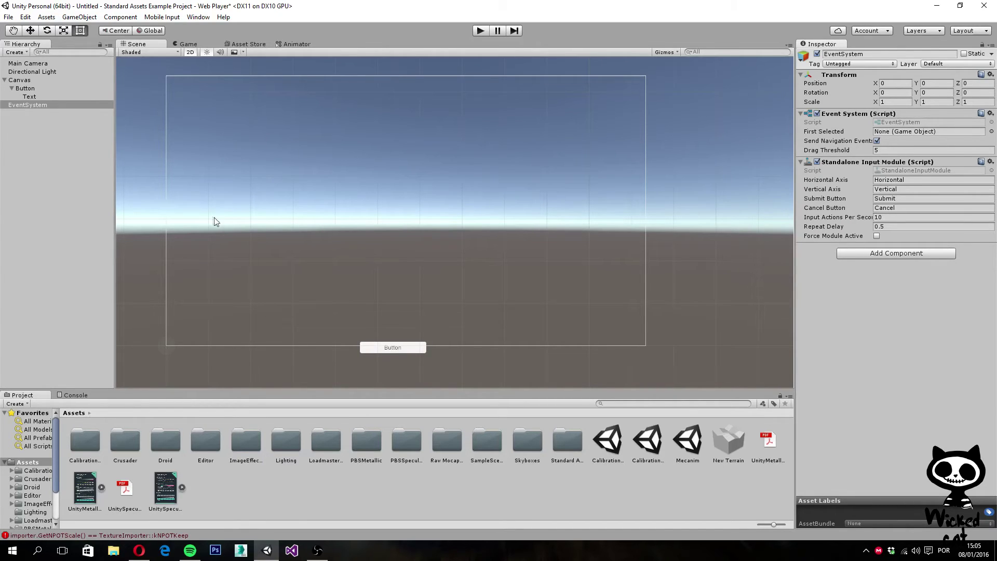
pyautogui.click(29, 97)
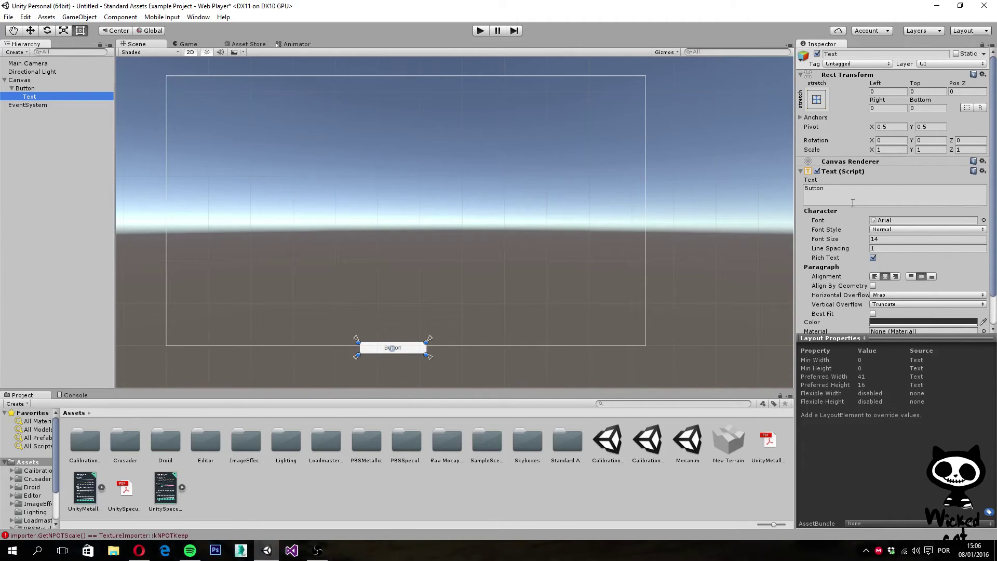
pyautogui.click(917, 220)
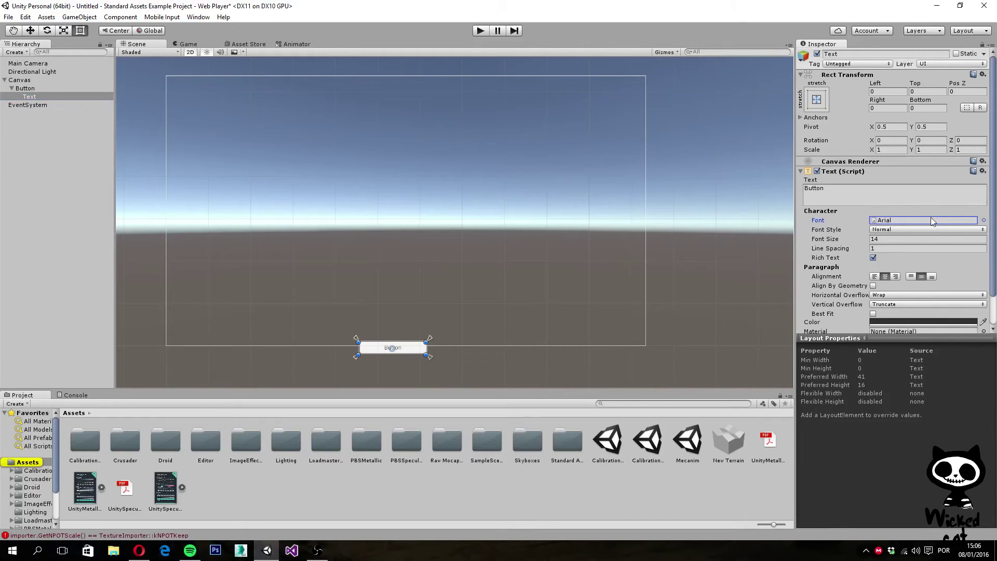
pyautogui.click(902, 230)
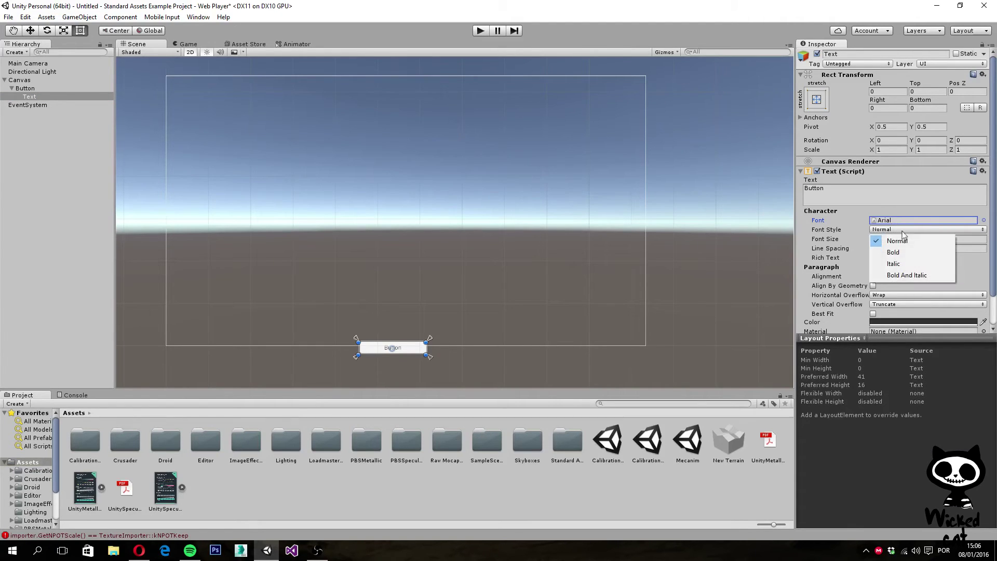
pyautogui.click(827, 224)
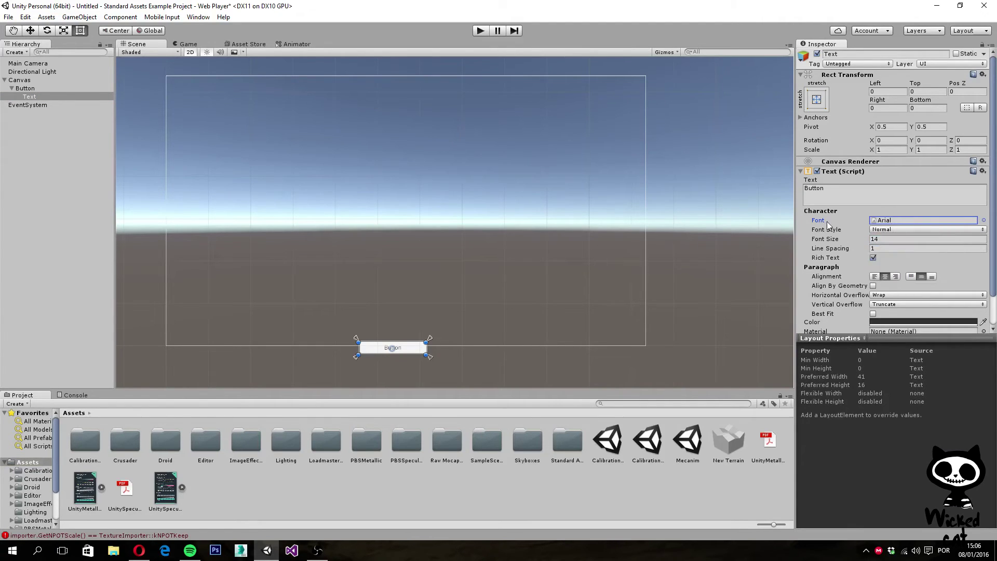
pyautogui.click(896, 239)
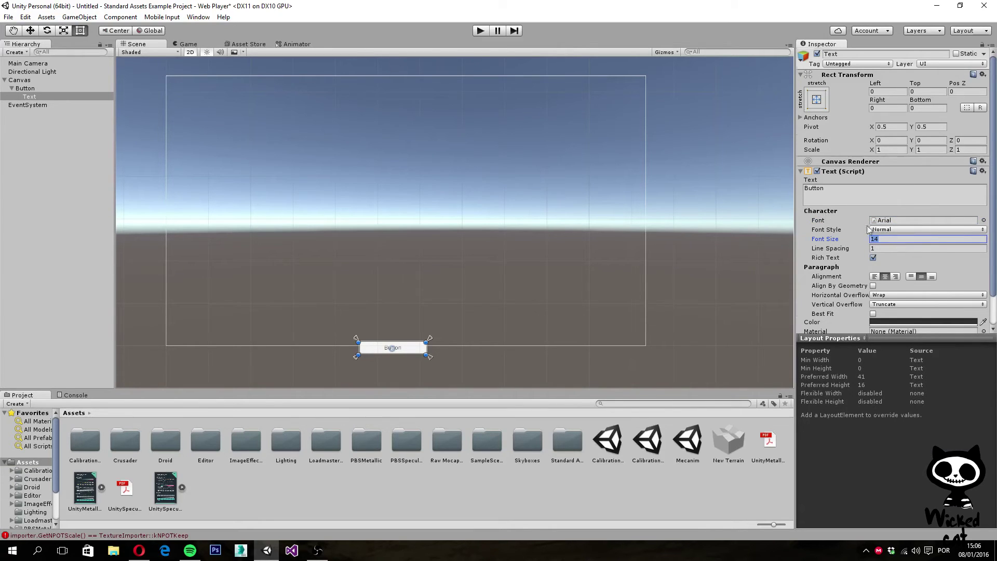
pyautogui.scroll(-3, 868, 229)
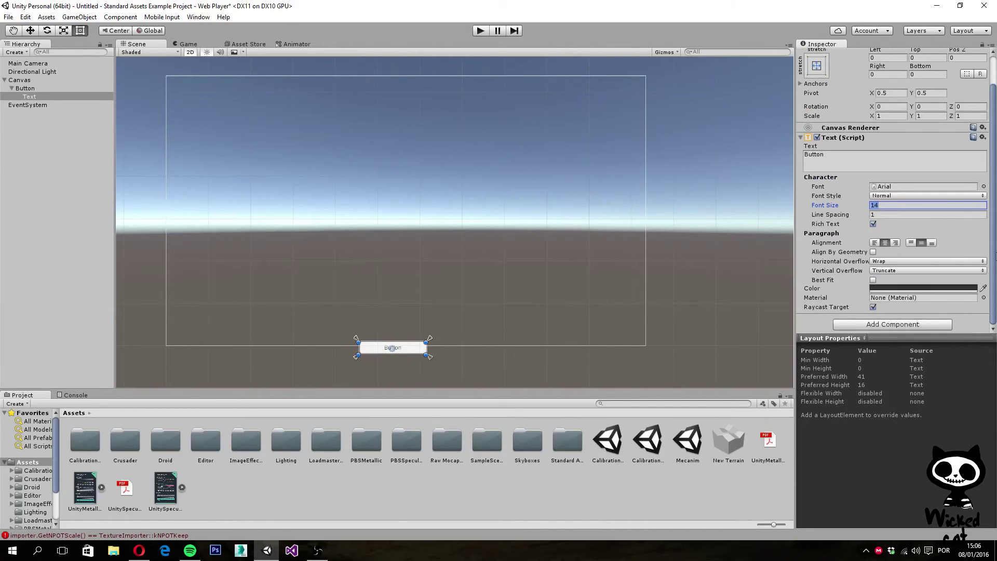
pyautogui.scroll(3, 836, 227)
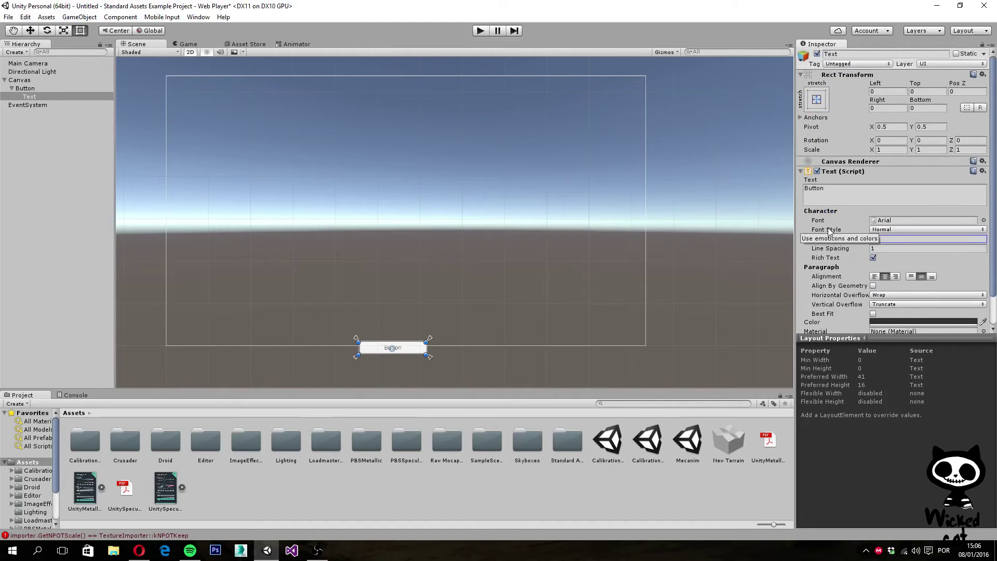
pyautogui.click(829, 193)
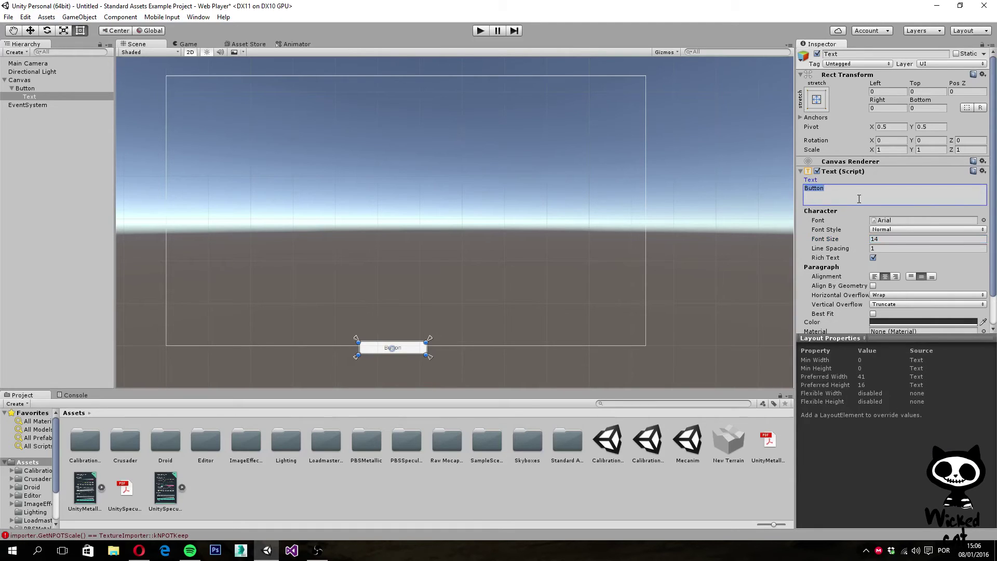
# Replace the label 'Button' with 'Start Game', removing the stray extra 's'
pyautogui.write('Start Games')
pyautogui.press('BackSpace')
# Select the Button object and collapse its Text child in the Hierarchy
pyautogui.click(26, 89)
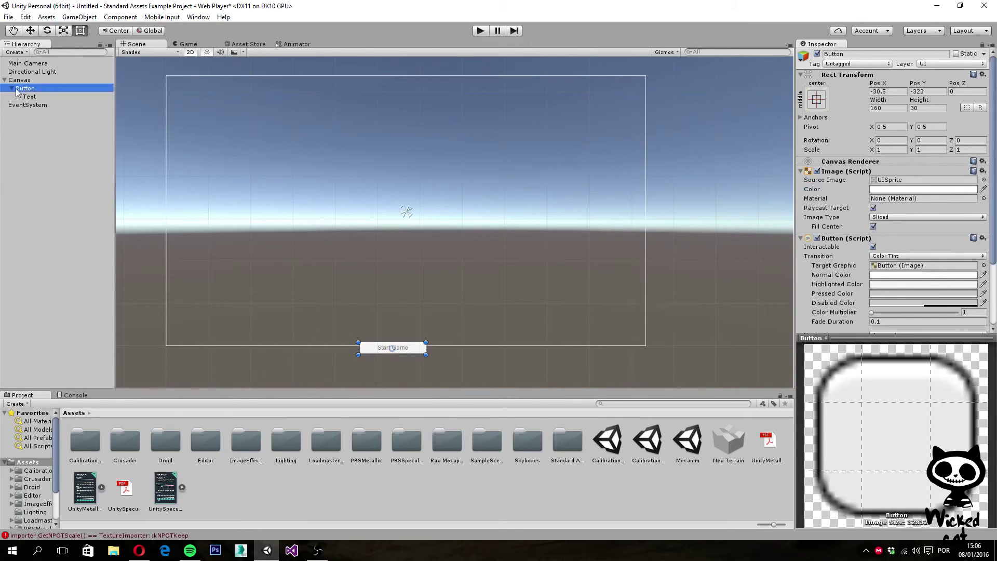
pyautogui.press('Left')
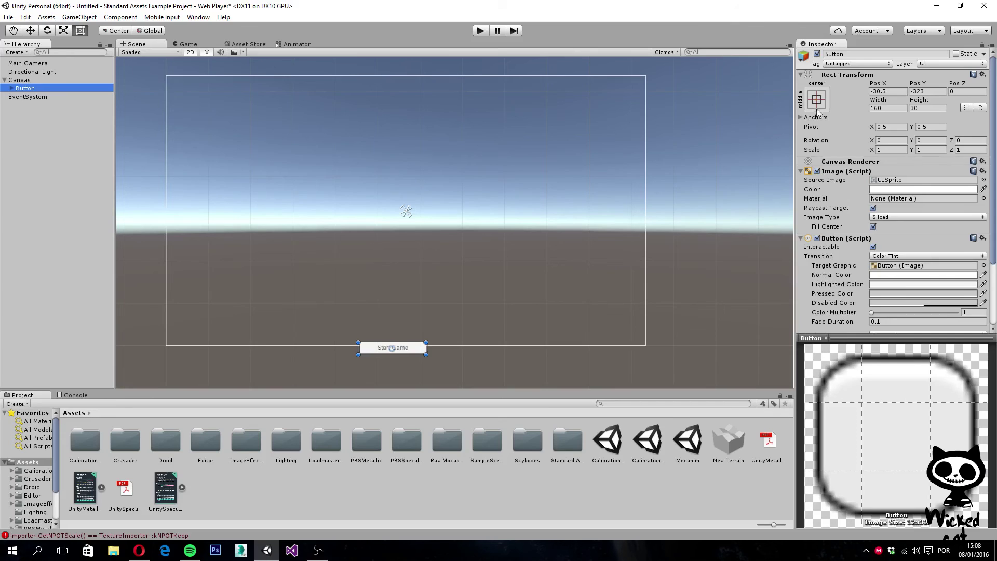
pyautogui.click(800, 118)
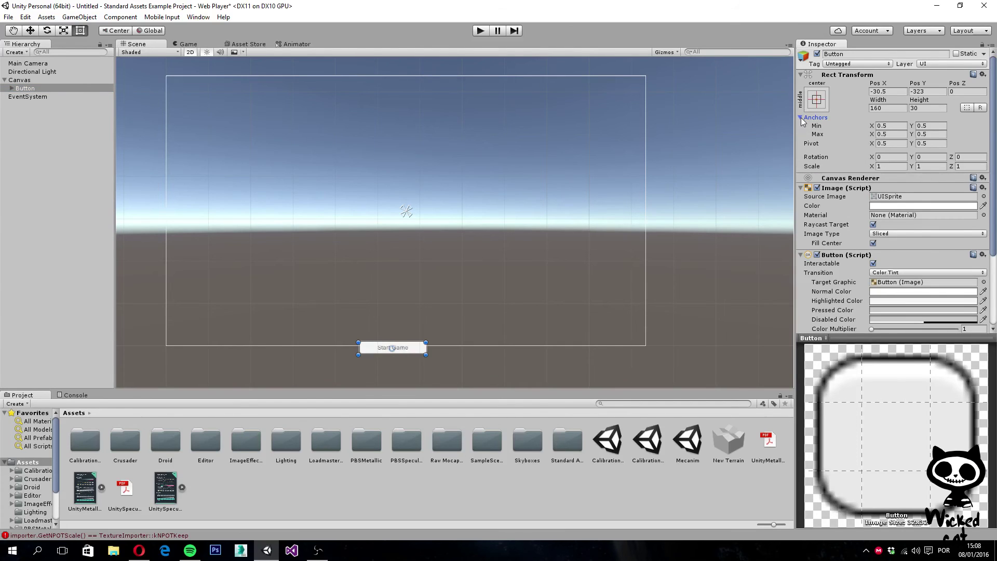
pyautogui.click(801, 118)
pyautogui.click(816, 100)
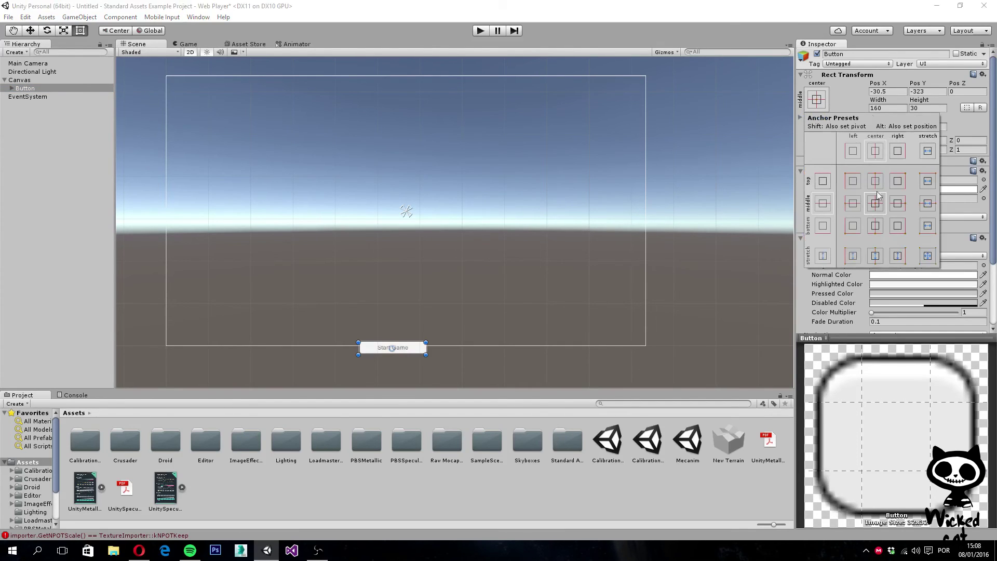
pyautogui.click(845, 92)
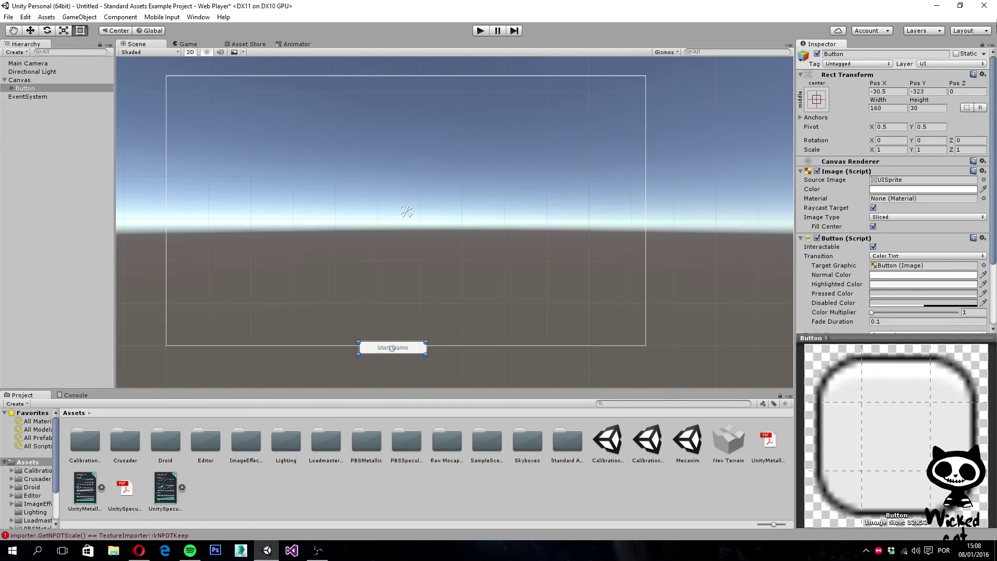
# Change the button's Rect Transform Pos X from -30.5 to 0 and Pos Y to 0
pyautogui.click(894, 92)
pyautogui.moveTo(895, 96); pyautogui.dragTo(846, 92)
pyautogui.write('0')
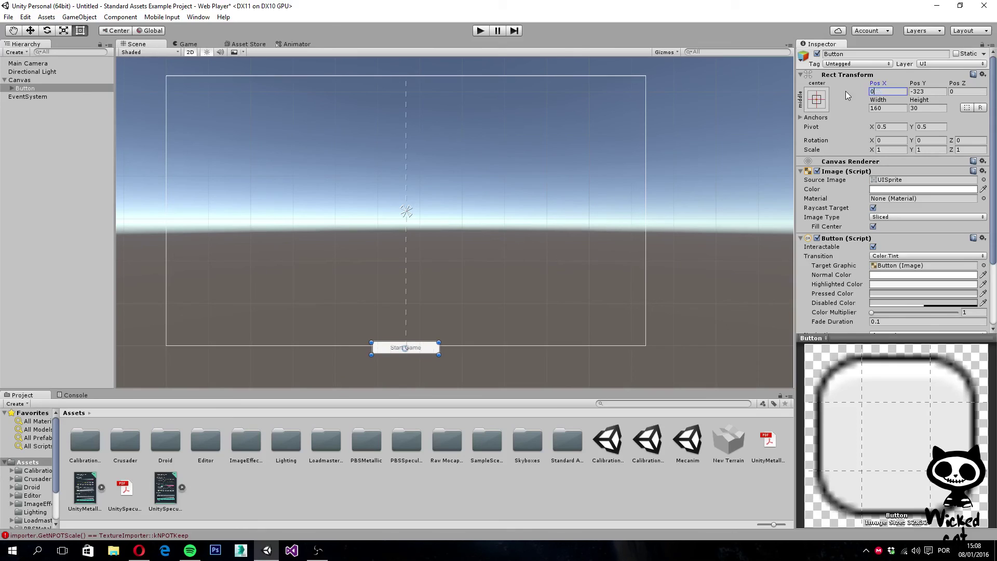
pyautogui.click(909, 92)
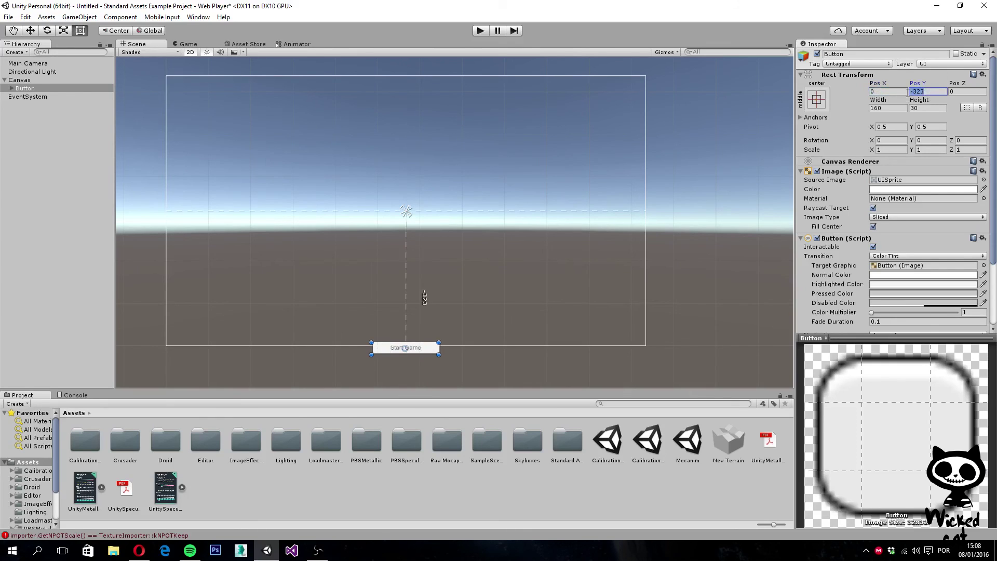
pyautogui.write('0')
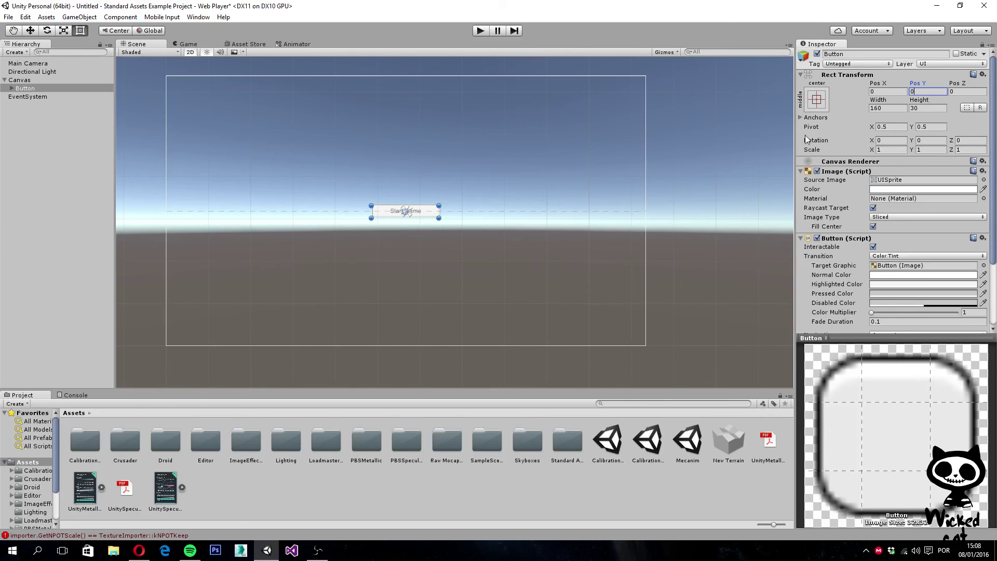
# Switch to the Game view to preview the centered 'Start Game' button through the camera
pyautogui.click(187, 46)
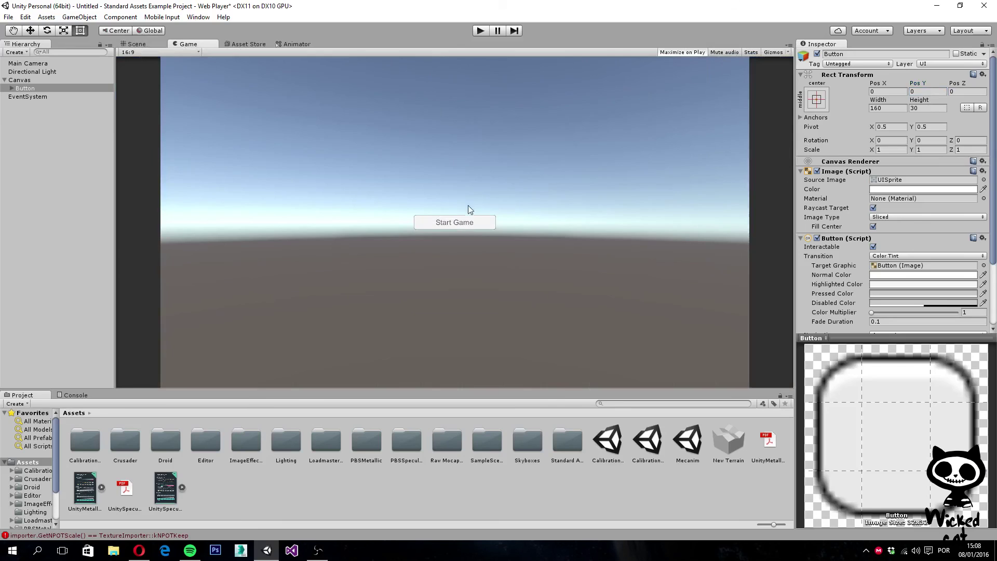